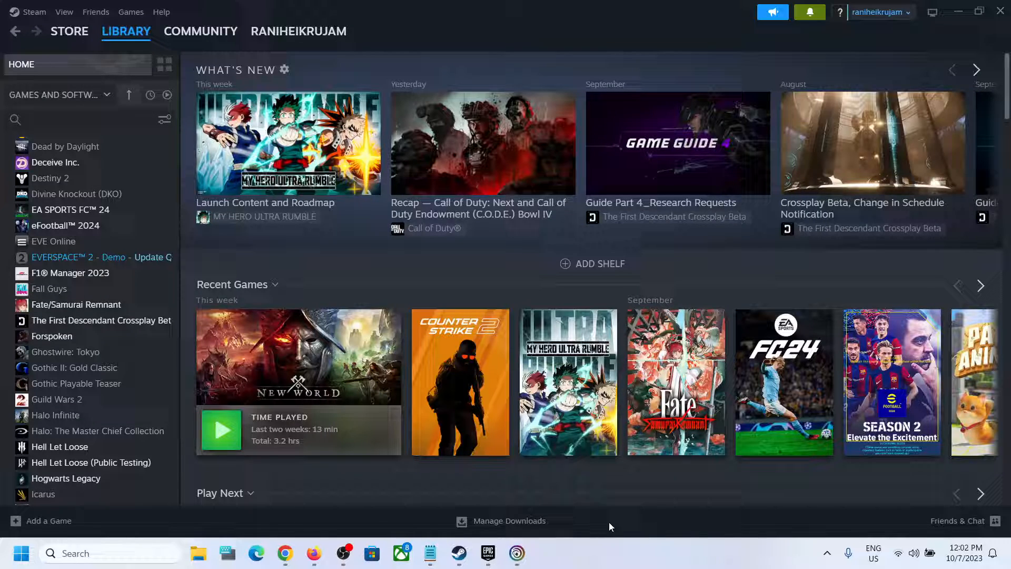
Step: Return to the Steam library and start adding a non-Steam game to bring up the program list
left_click(517, 553)
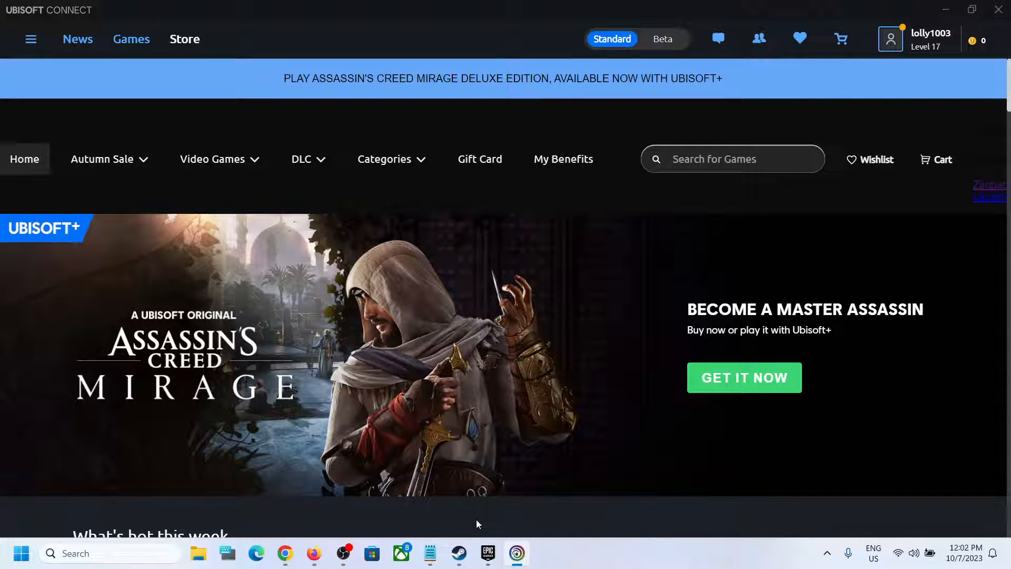
left_click(459, 553)
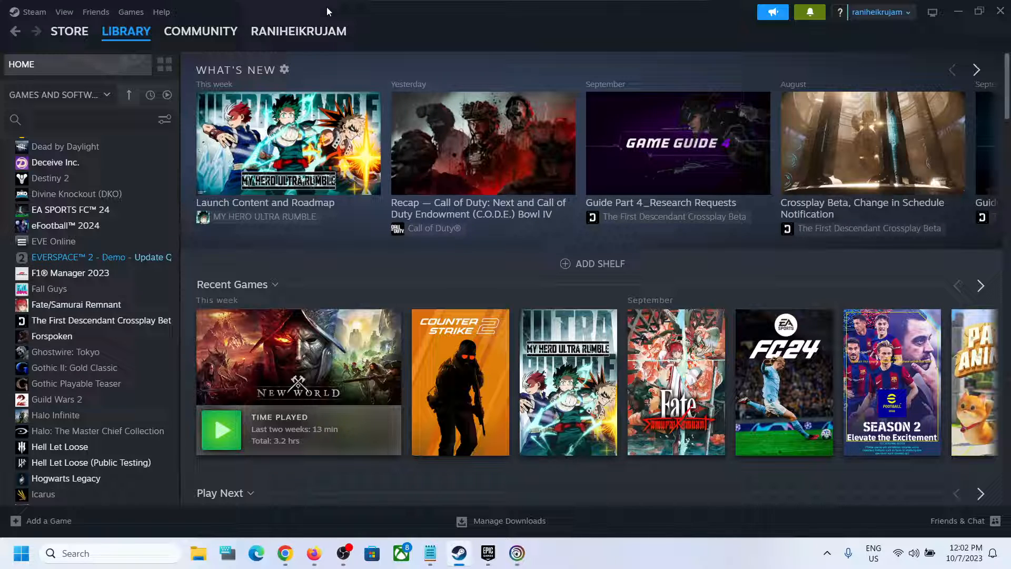
left_click(18, 523)
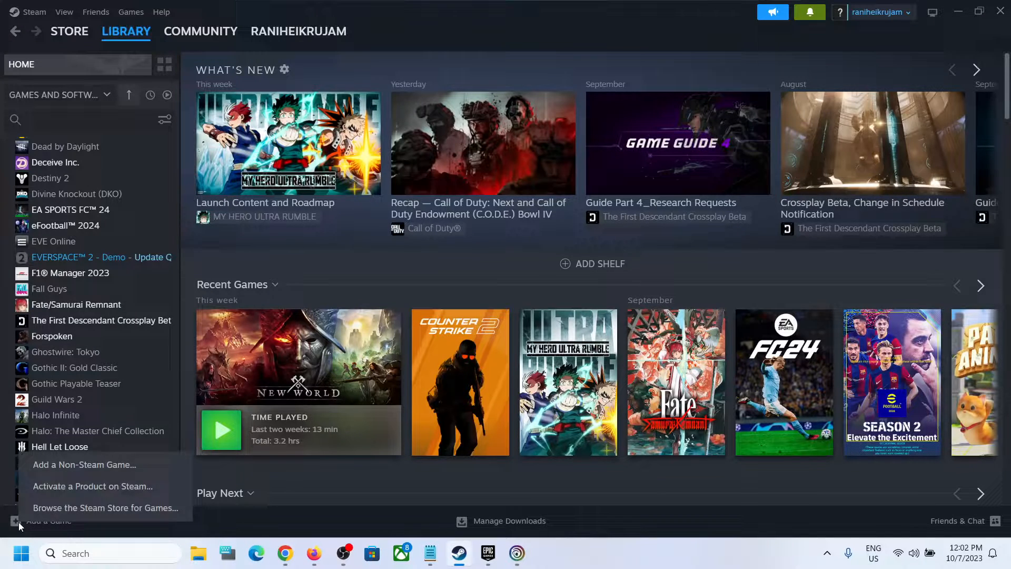
left_click(113, 466)
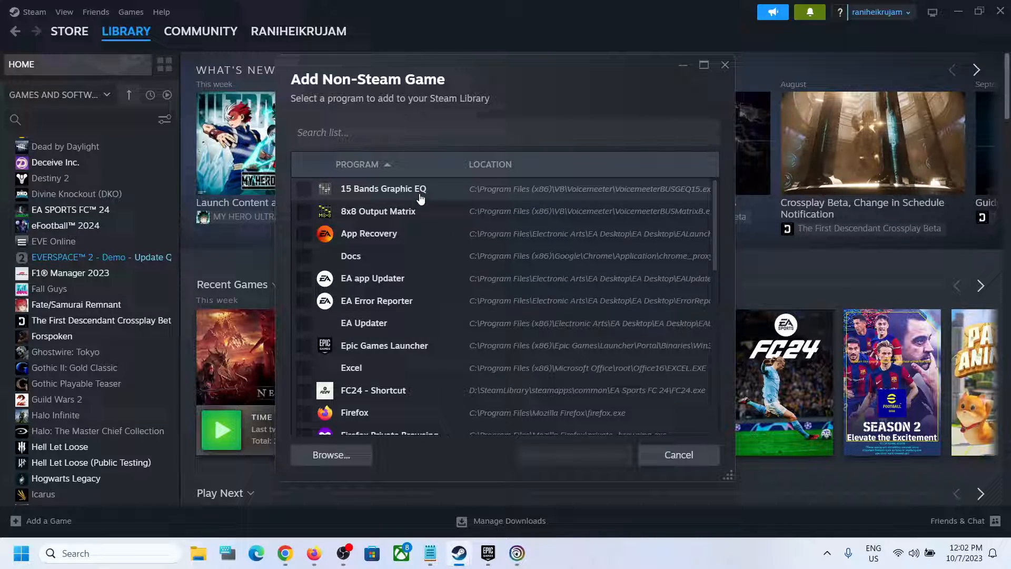
scroll(419, 316, "down", 5)
scroll(419, 356, "down", 5)
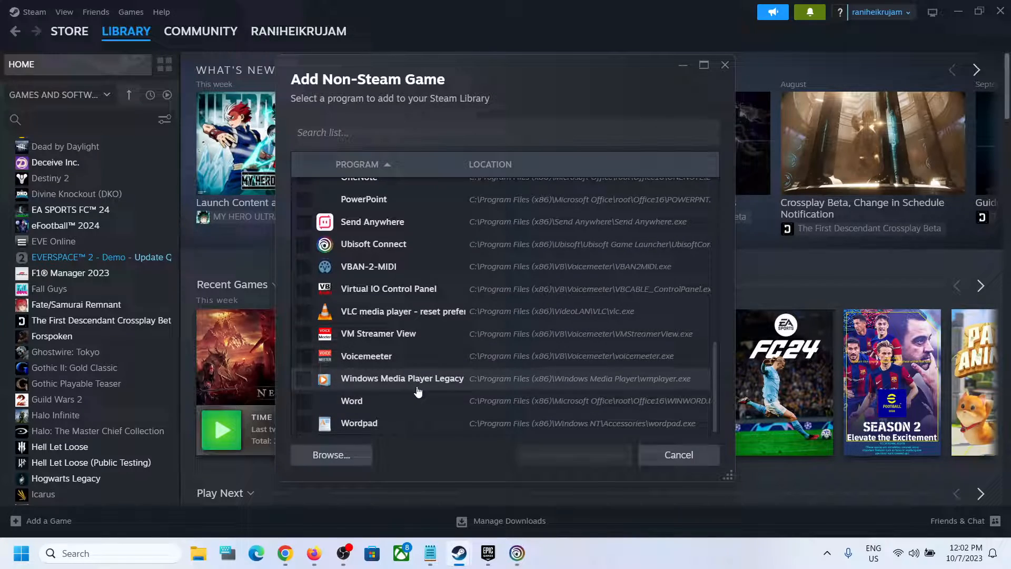
scroll(415, 384, "up", 8)
scroll(415, 384, "up", 2)
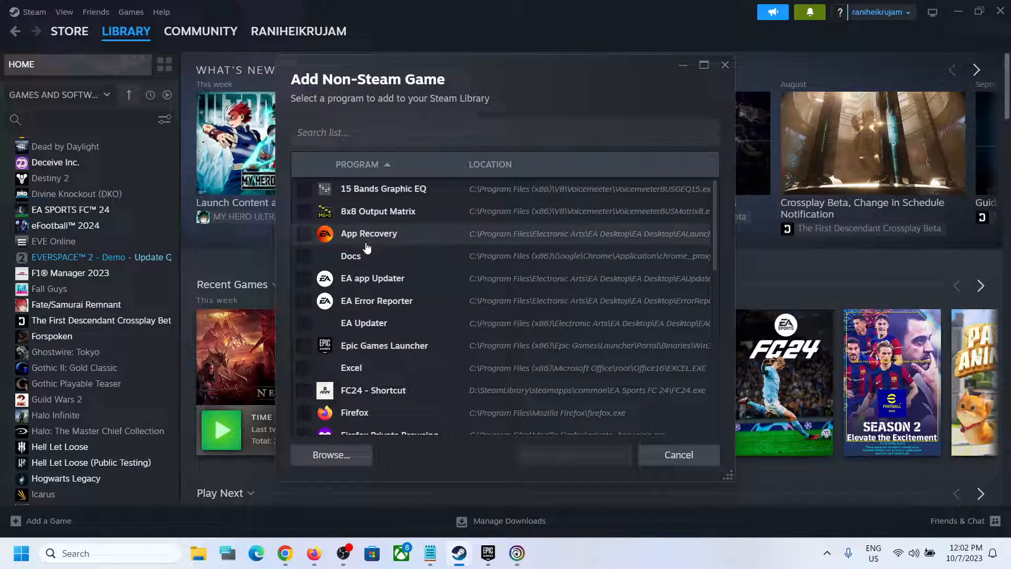
scroll(379, 380, "down", 3)
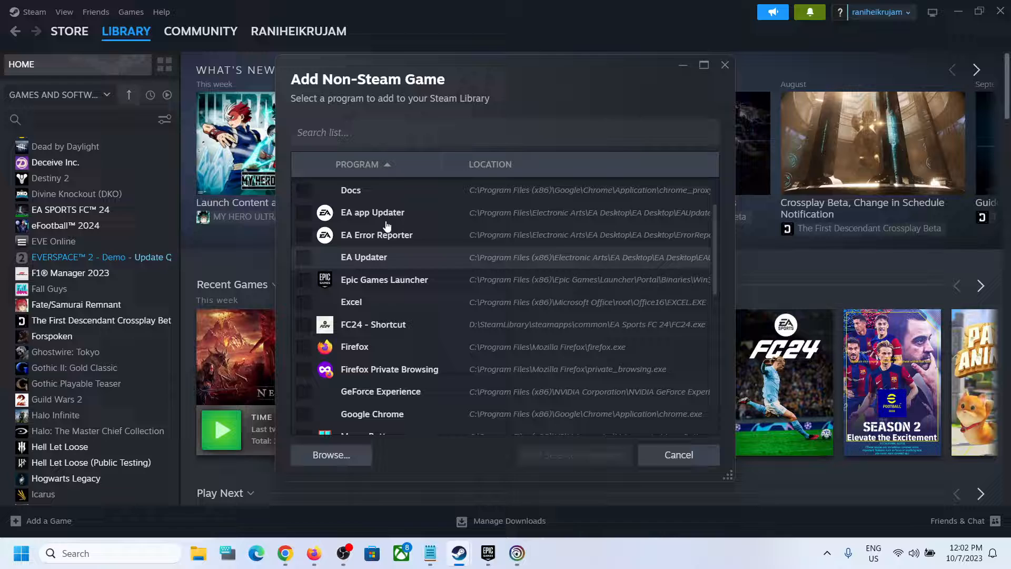
scroll(358, 348, "up", 3)
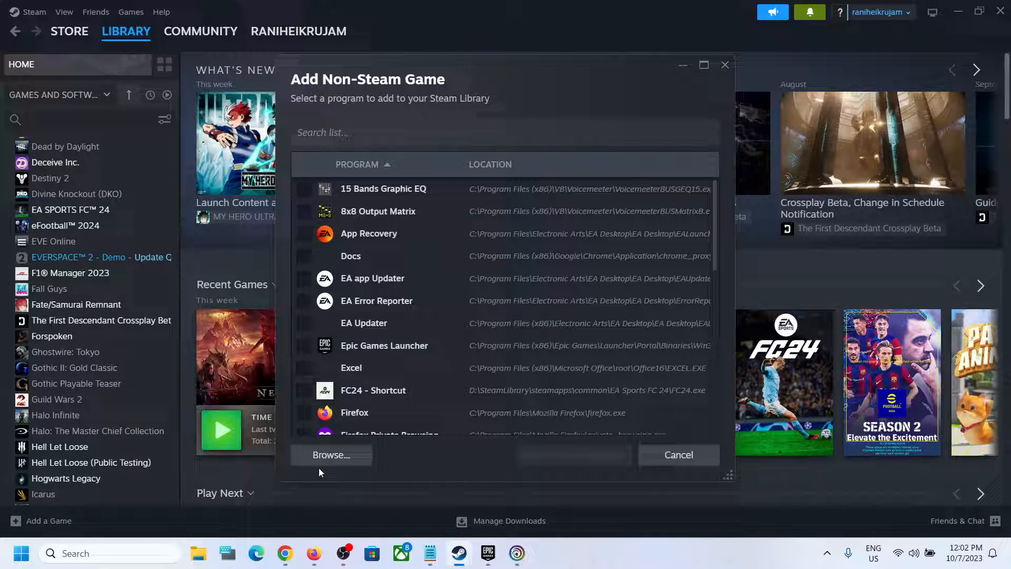
Step: Browse drive C's Program Files folders looking for the game executable
left_click(337, 458)
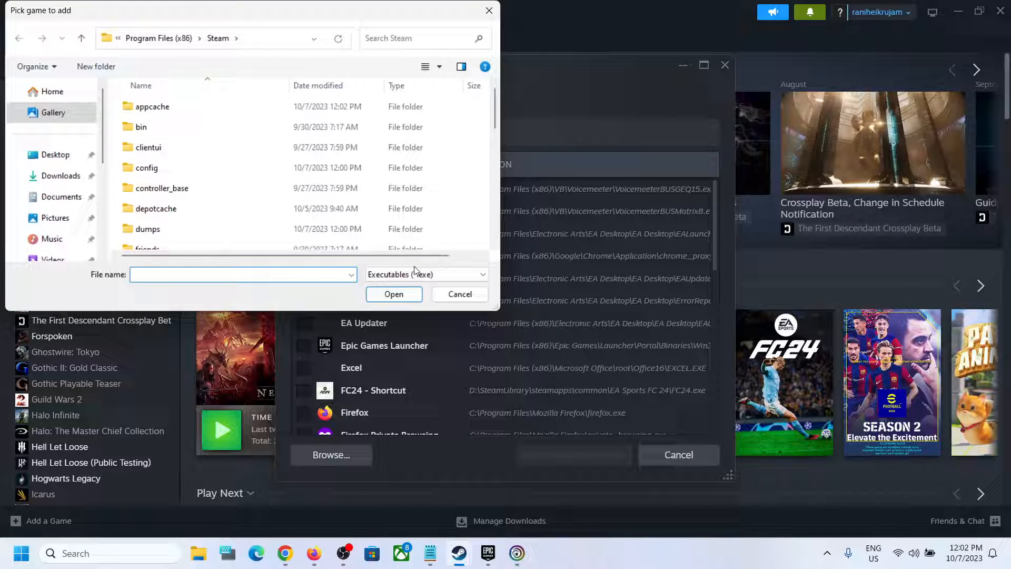
scroll(67, 182, "down", 3)
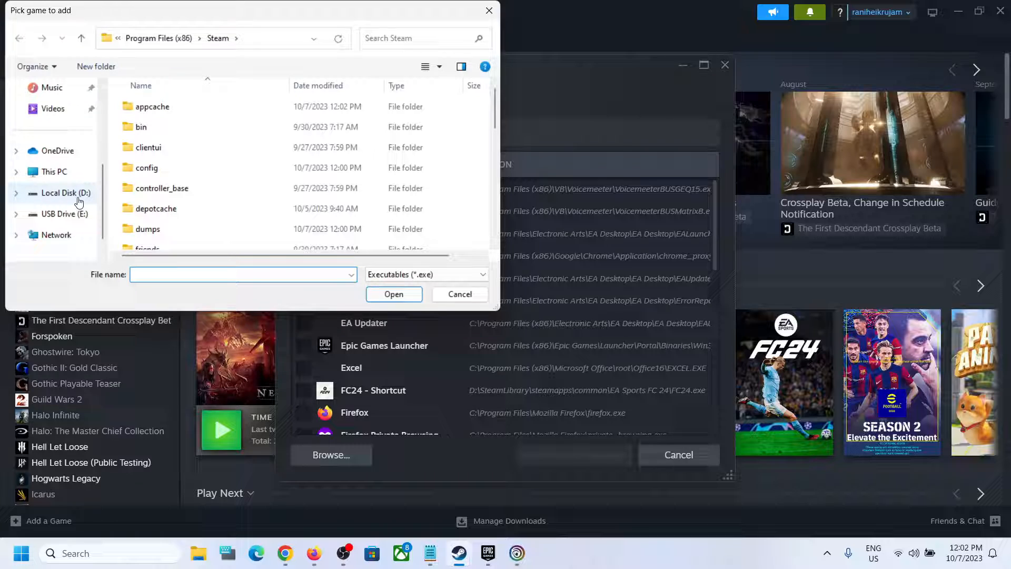
left_click(53, 172)
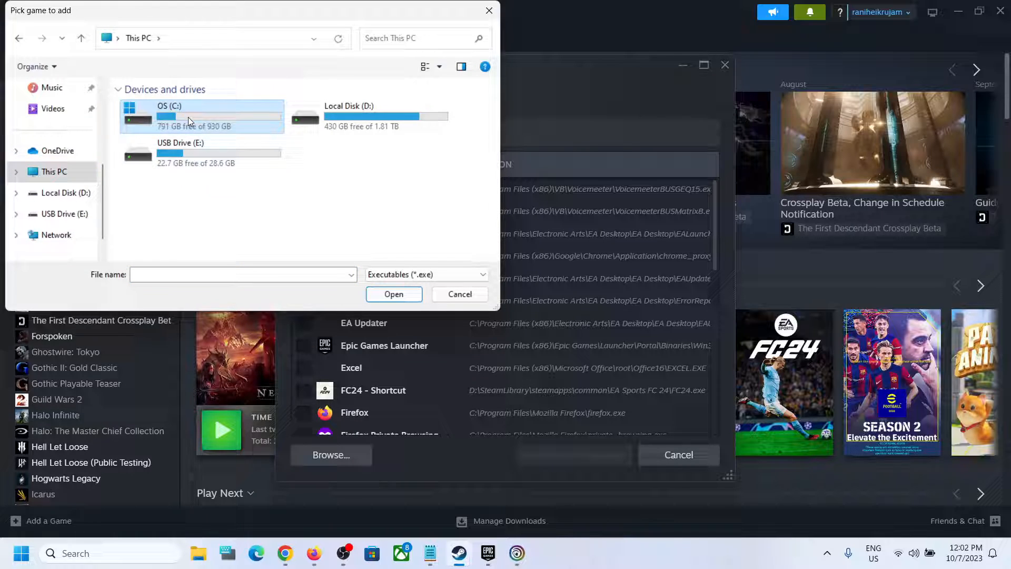
double_click(189, 117)
scroll(190, 126, "down", 2)
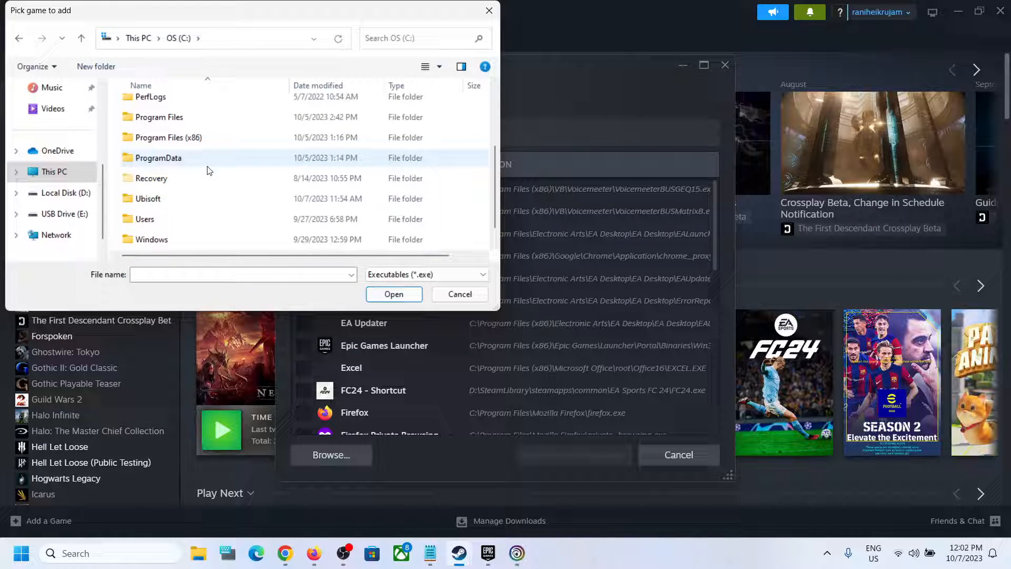
double_click(159, 117)
scroll(178, 176, "down", 2)
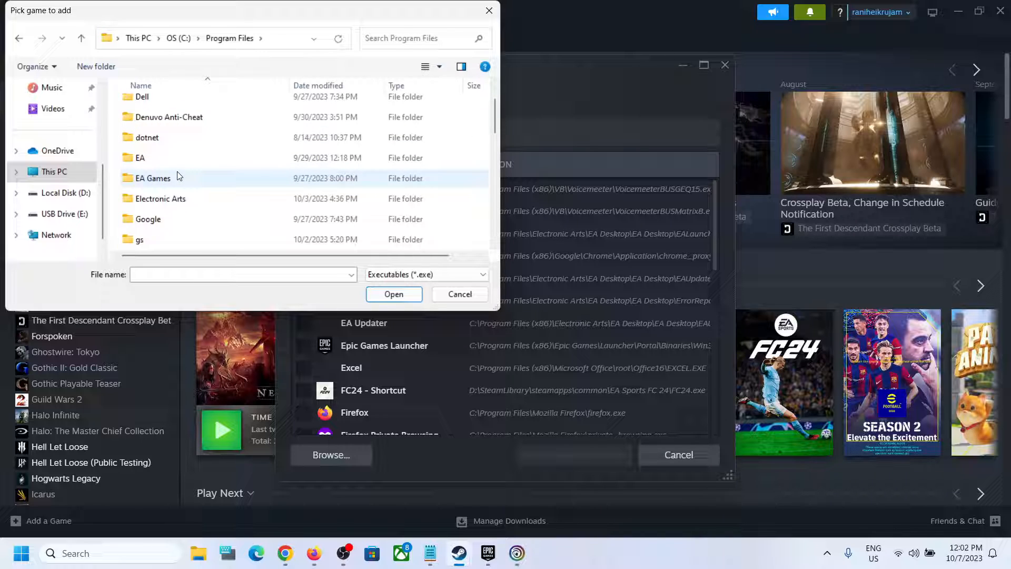
left_click(82, 38)
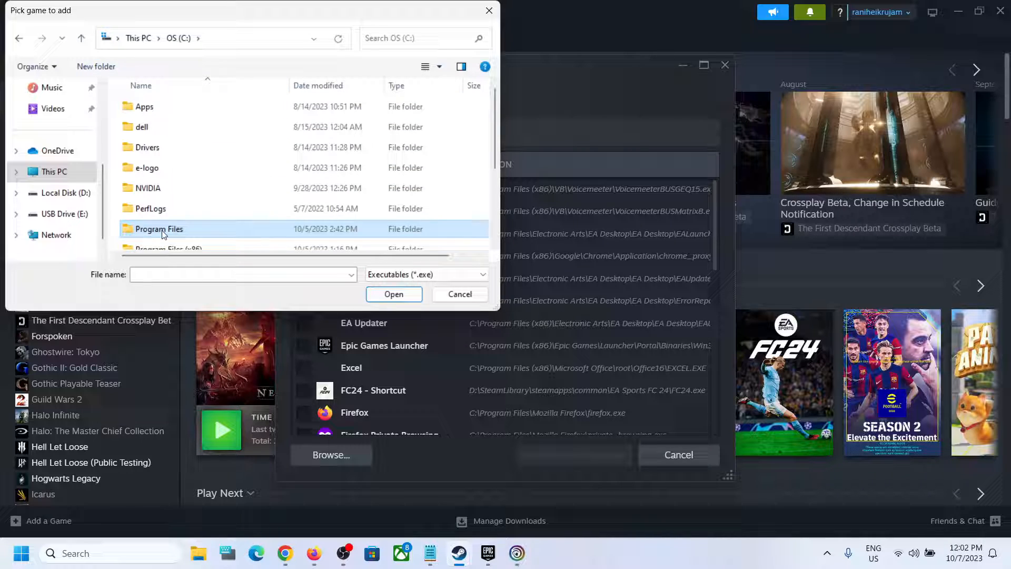
scroll(162, 234, "down", 1)
double_click(178, 201)
scroll(182, 203, "down", 2)
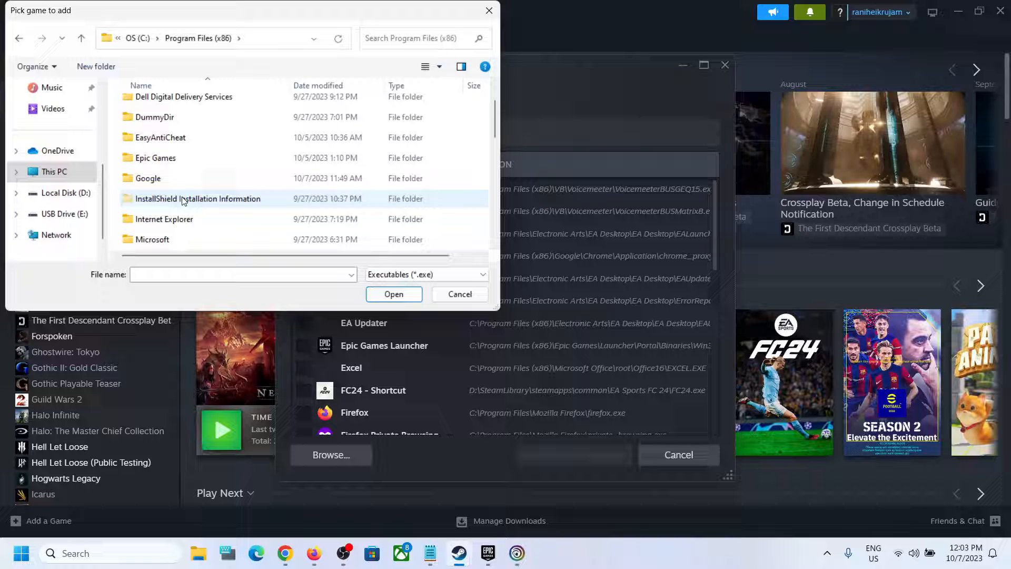
scroll(193, 180, "up", 1)
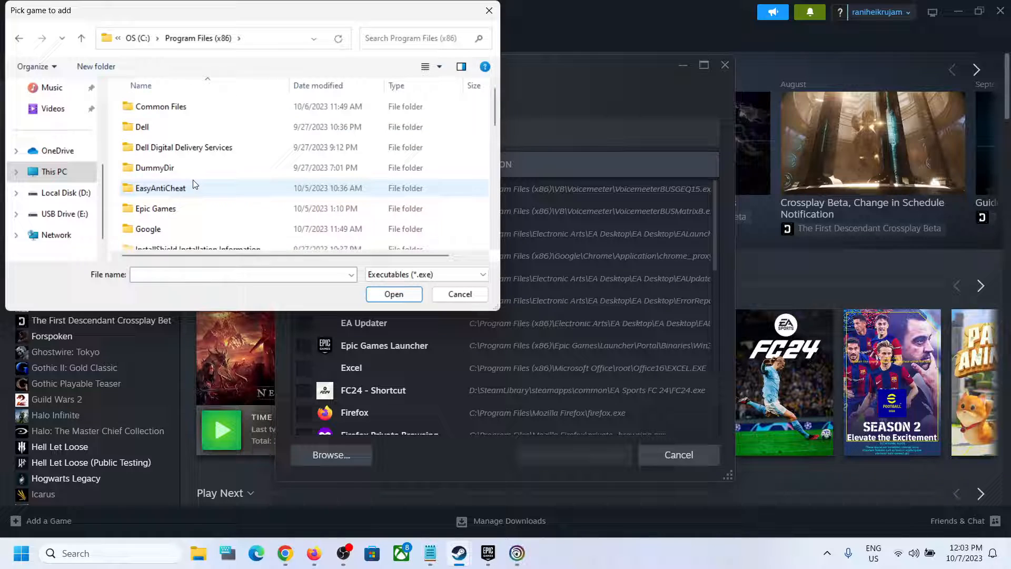
scroll(193, 179, "down", 2)
scroll(193, 183, "down", 2)
scroll(193, 183, "down", 1)
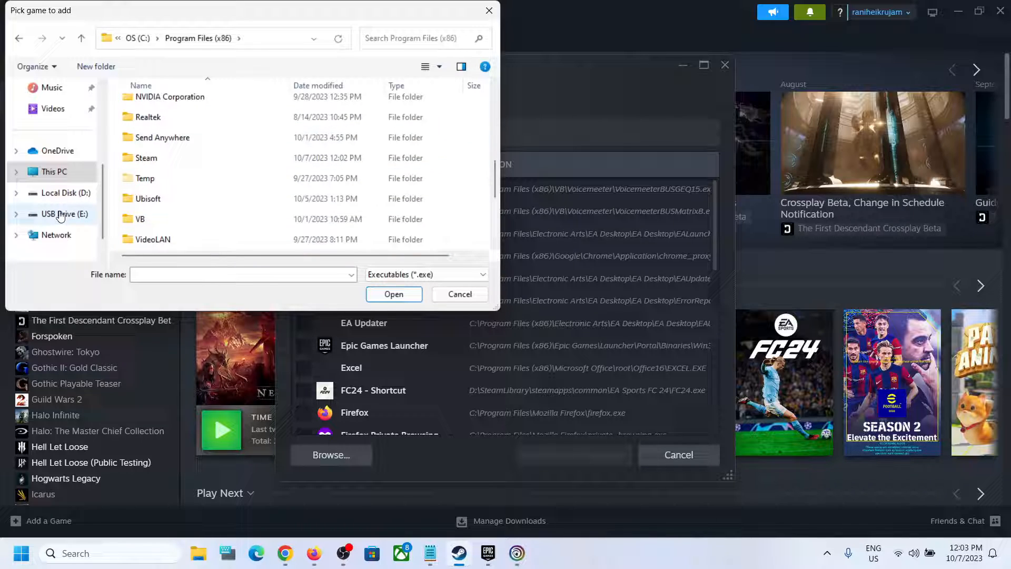
Step: Select ACMirage.exe from D:\AssassinsCreedMirage so it is checked in the programs list
left_click(66, 193)
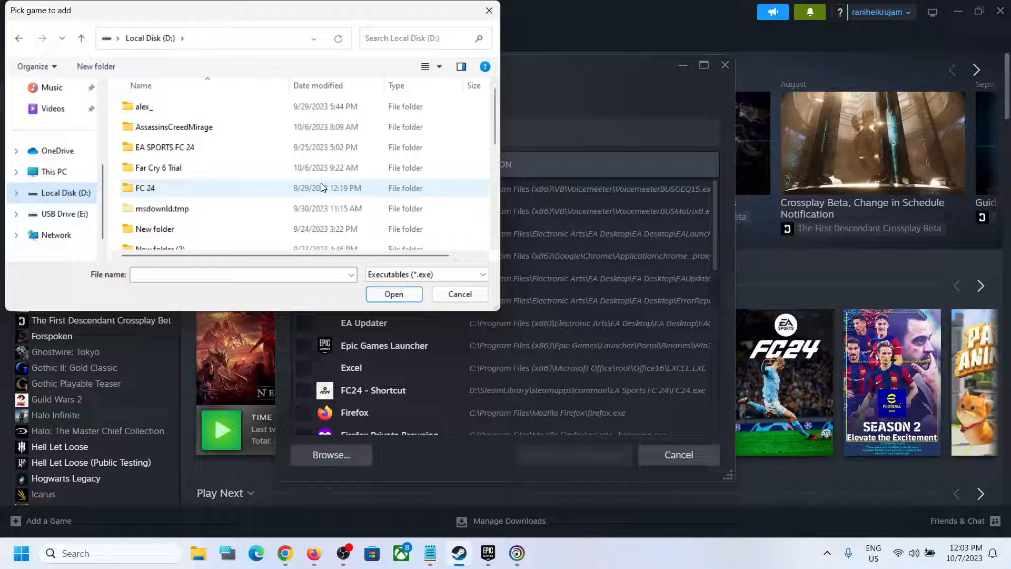
left_click(168, 127)
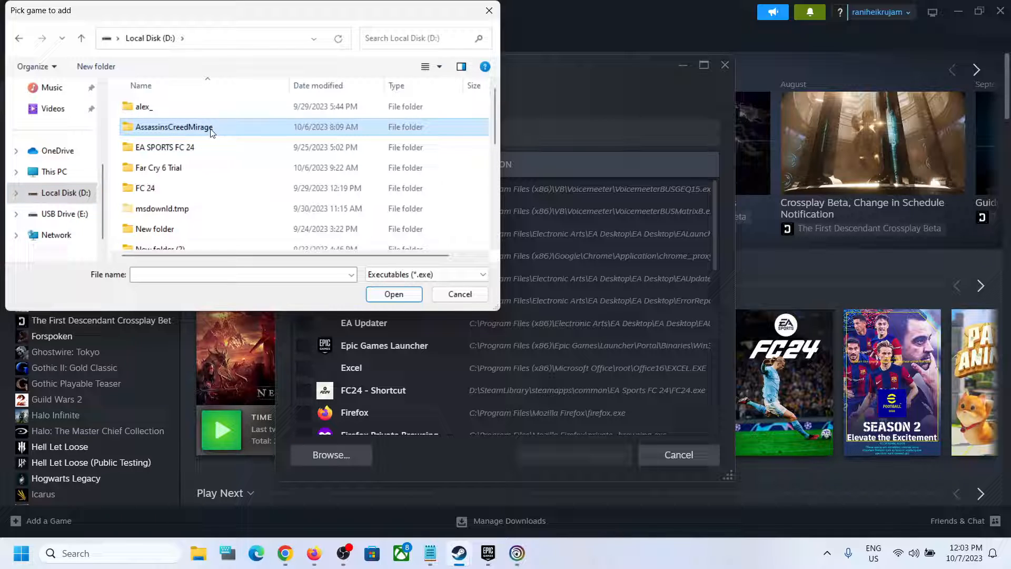
double_click(188, 134)
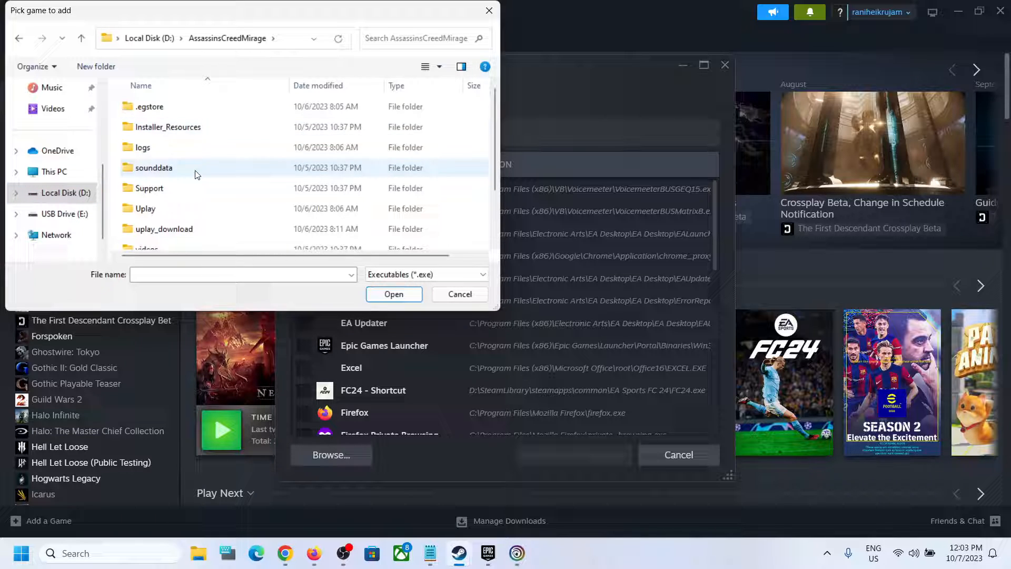
scroll(198, 180, "down", 3)
left_click(144, 201)
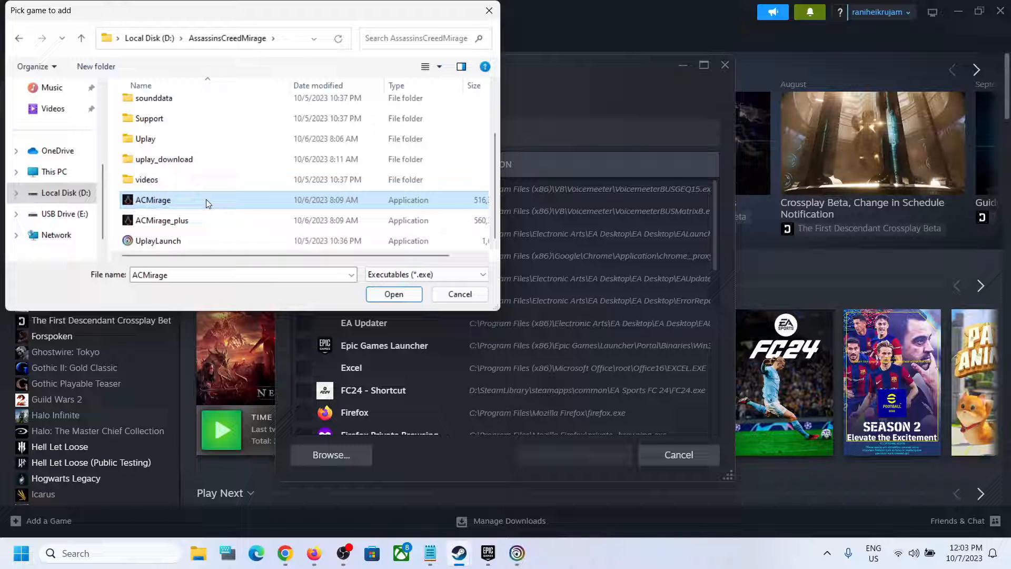
left_click(394, 294)
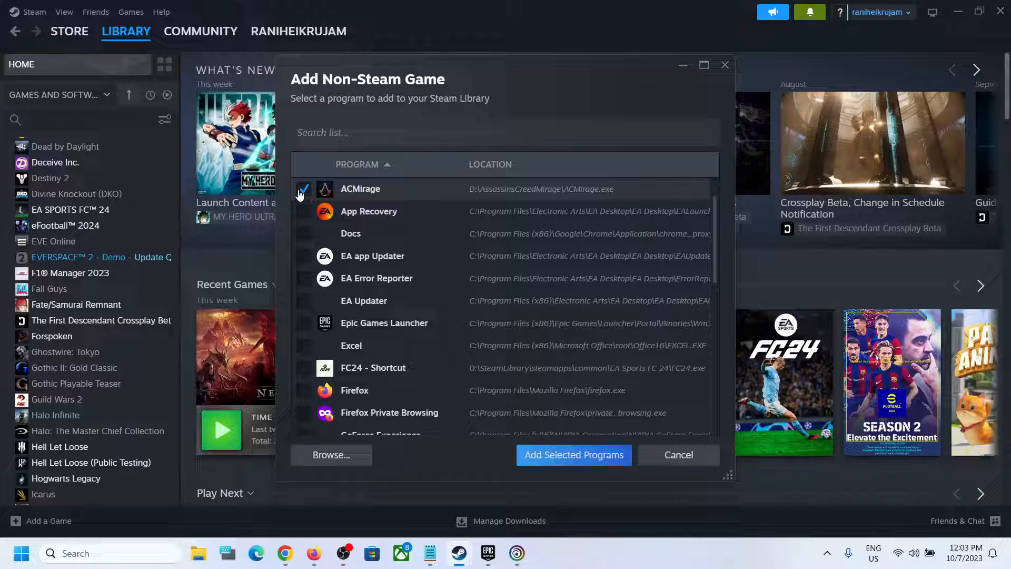
Step: Add the checked ACMirage to the library and show its game page
left_click(571, 457)
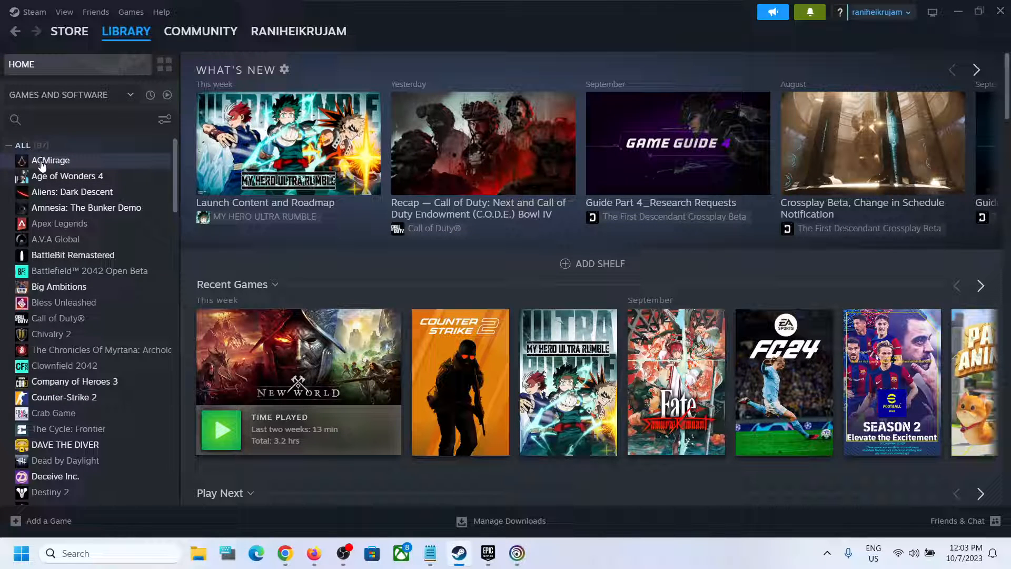
left_click(51, 160)
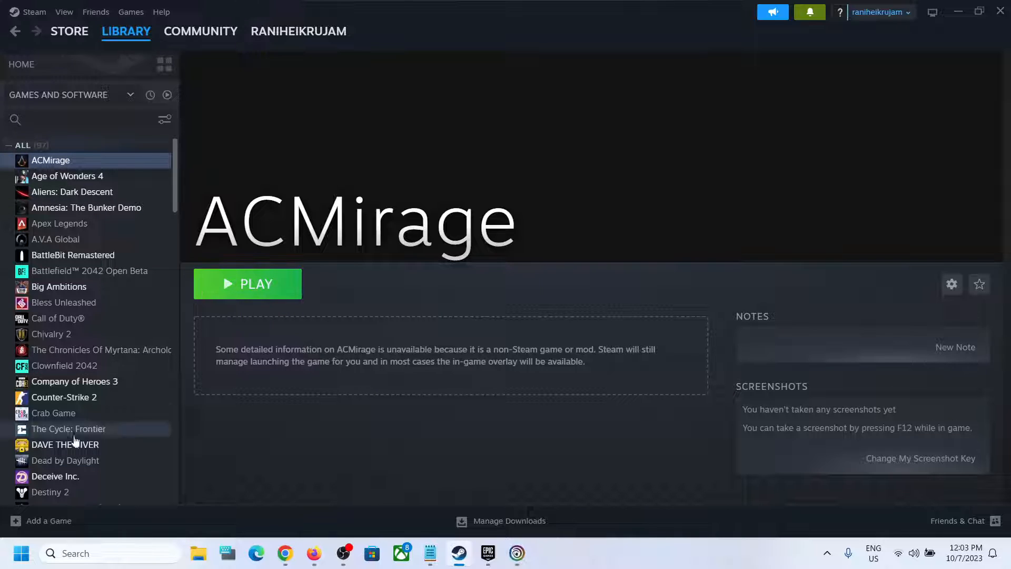
Step: Choose ACMirage_plus.exe from the same folder as a second non-Steam program to add
left_click(30, 528)
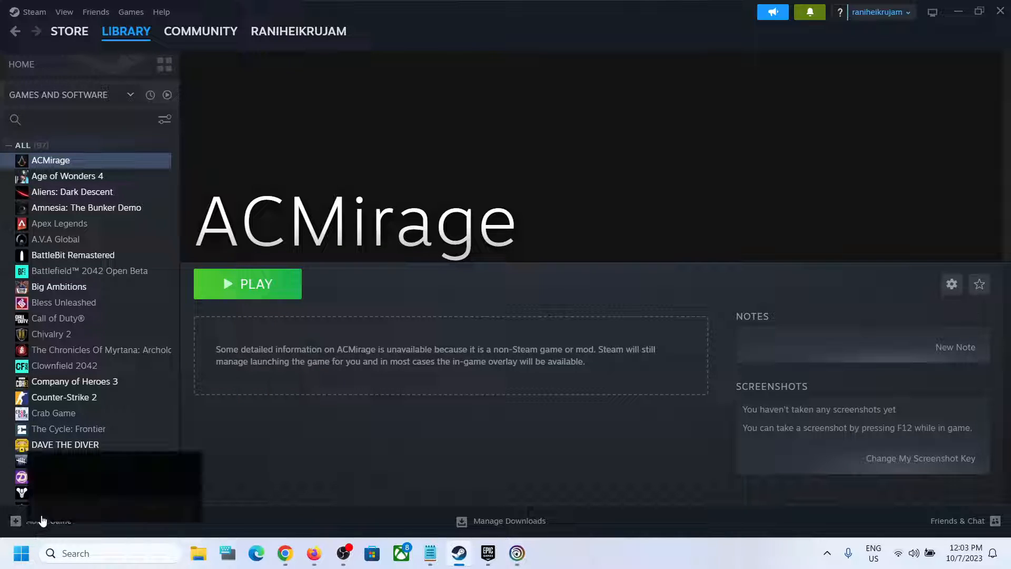
left_click(117, 465)
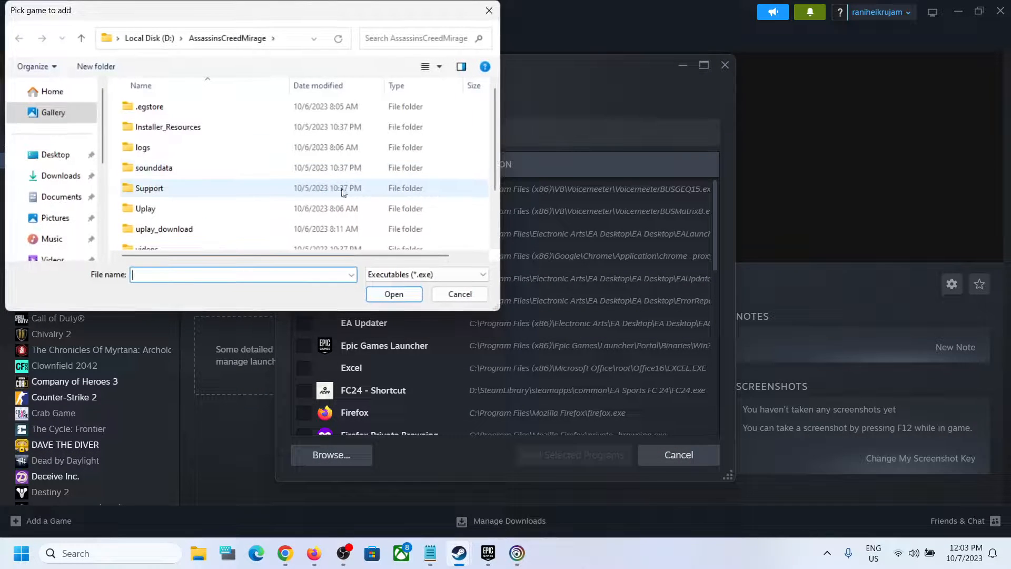
scroll(229, 189, "down", 3)
left_click(144, 221)
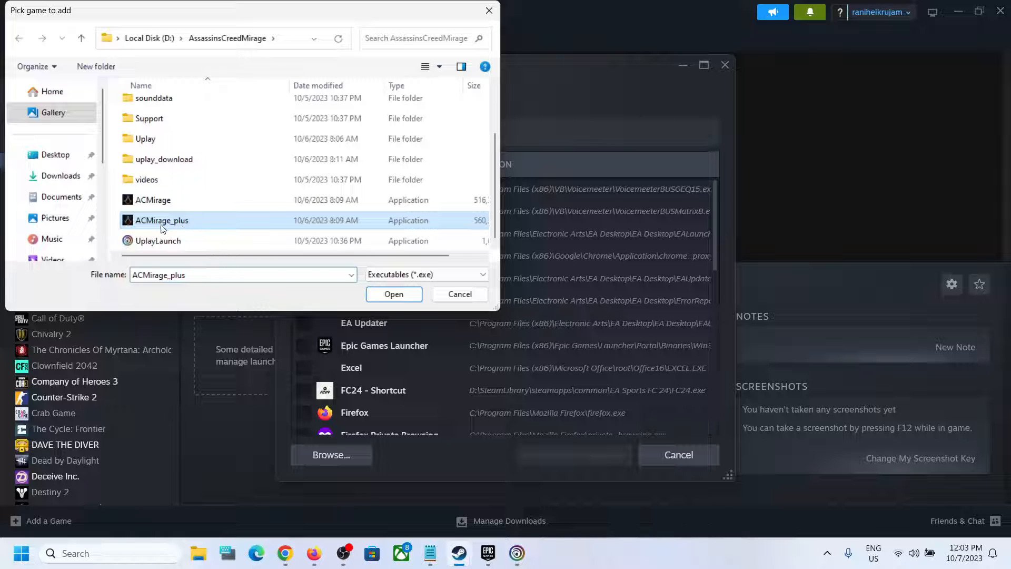
left_click(393, 294)
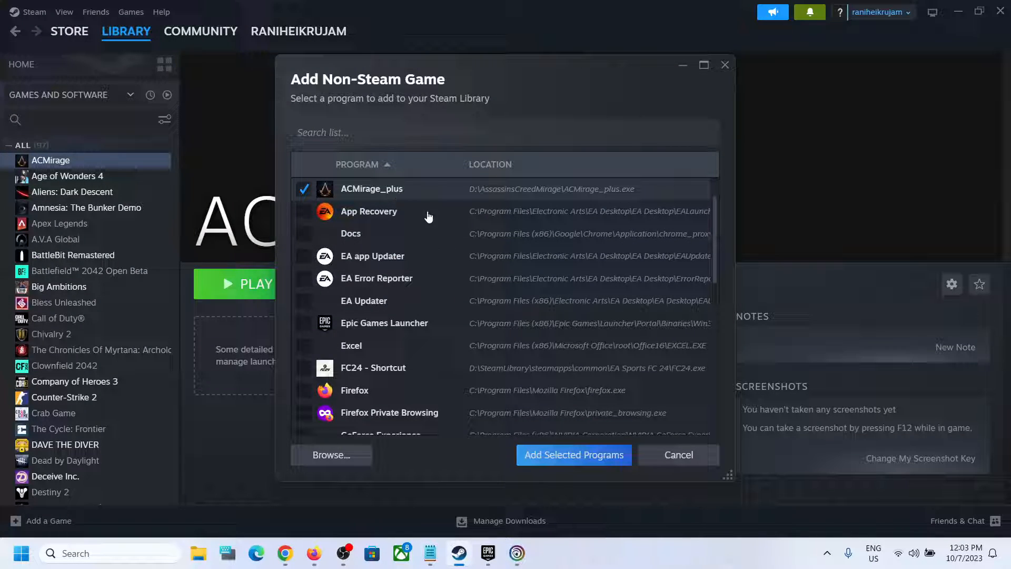
Step: Add ACMirage_plus to the library and view its new game page
left_click(574, 454)
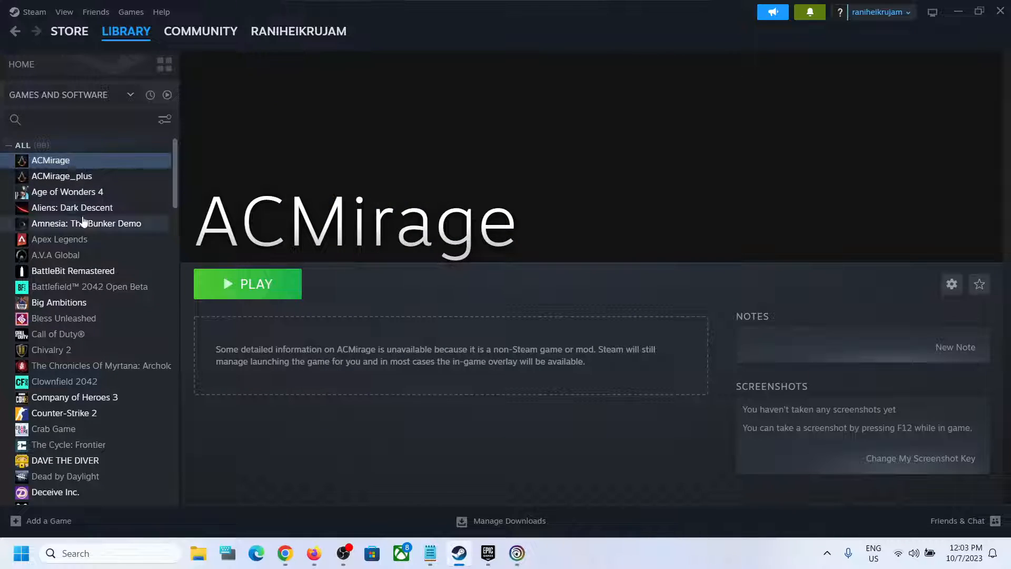
left_click(59, 175)
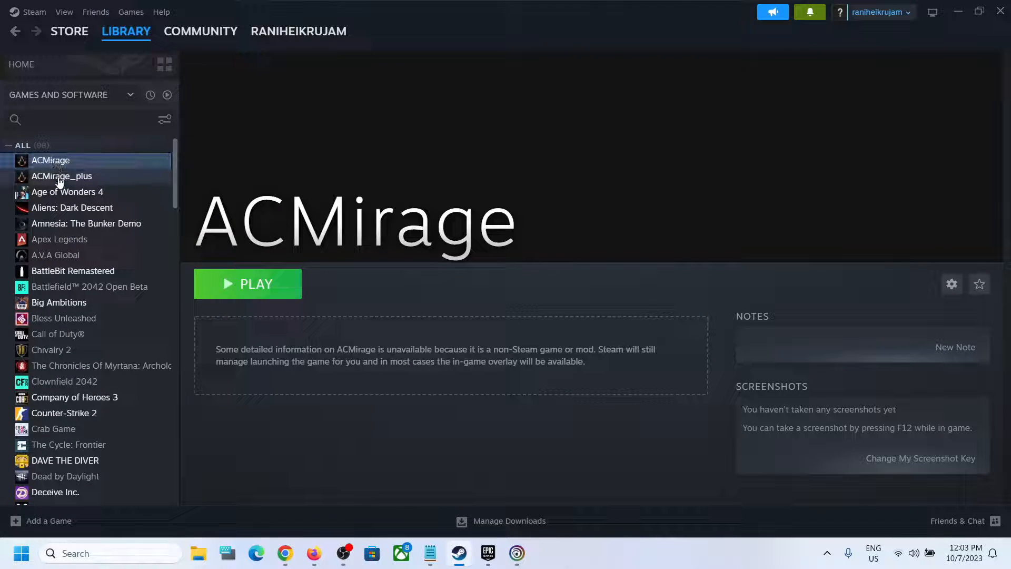
left_click(60, 177)
left_click(58, 161)
left_click(76, 180)
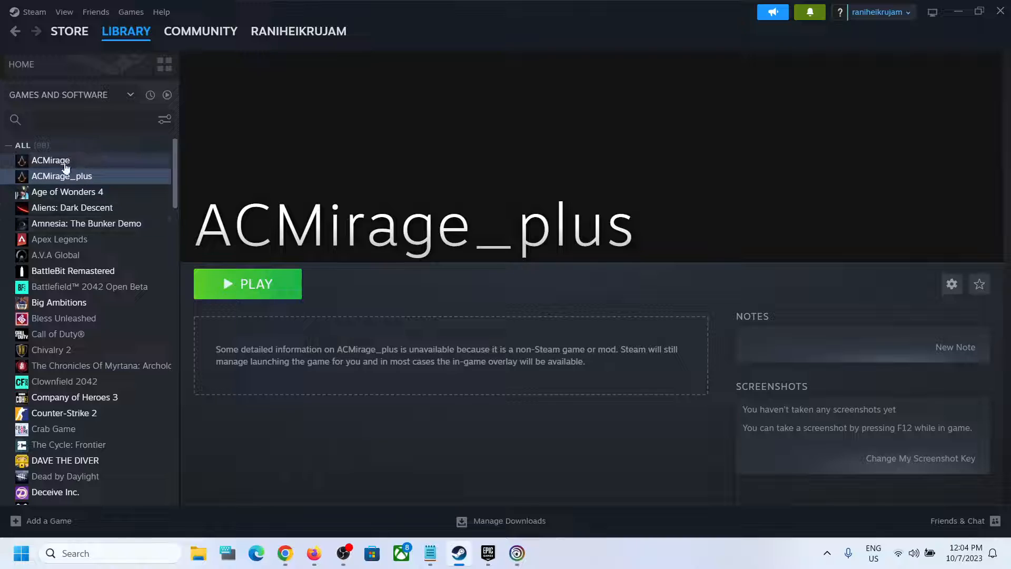
Step: Switch back to the ACMirage page and launch it with PLAY
left_click(63, 164)
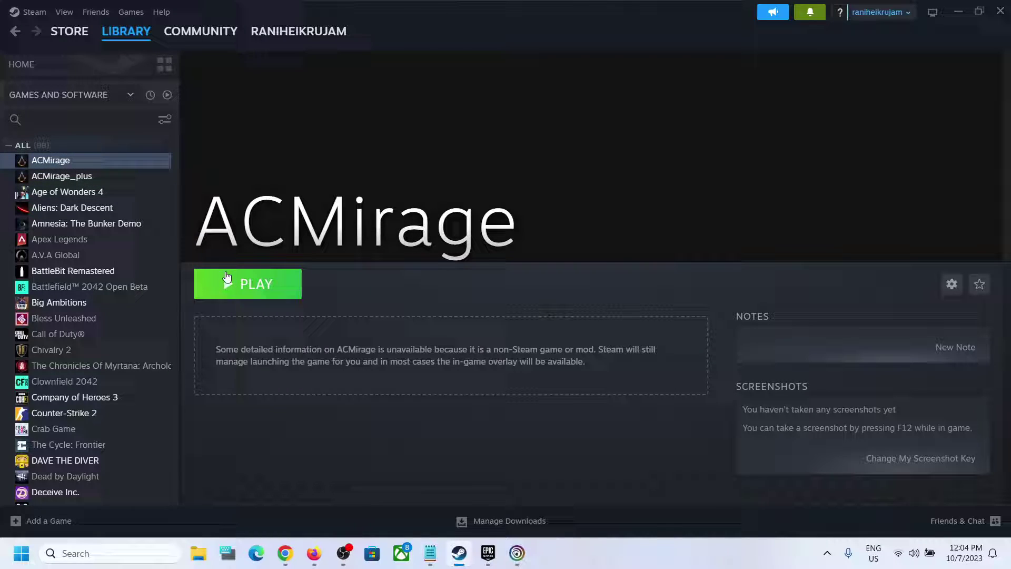
left_click(267, 290)
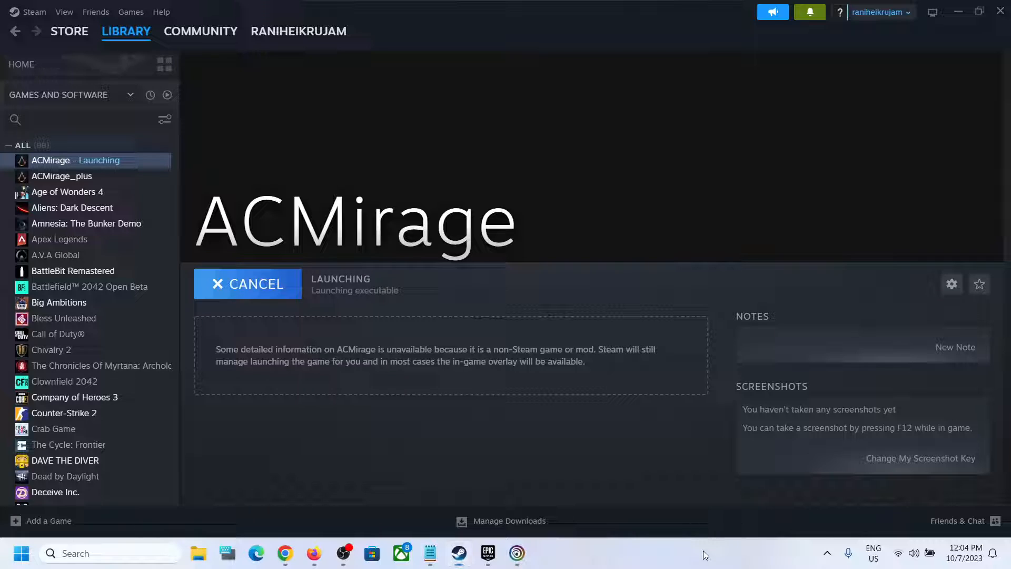